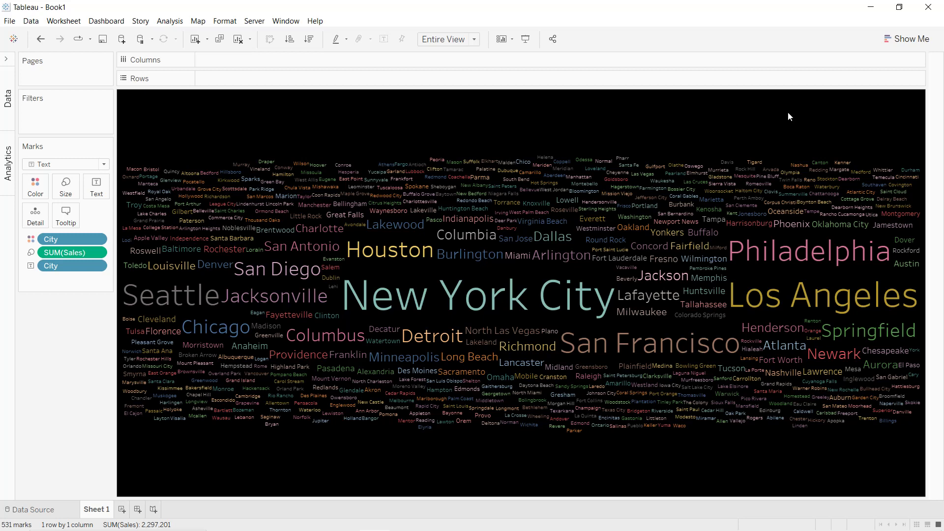
# - Expand the Data pane to show the full list of data fields
pyautogui.click(7, 97)
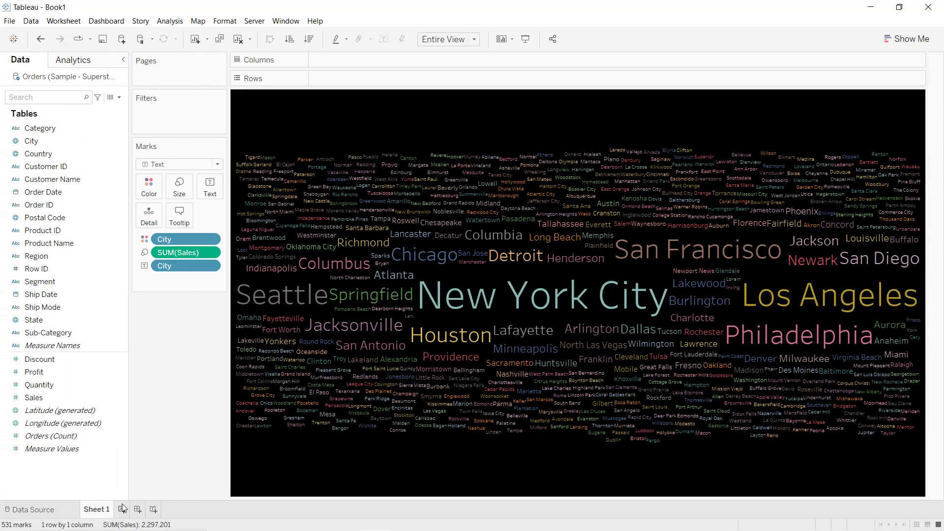
# - On a new Sheet 2, lay out City sized by SUM(Sales) as a treemap
pyautogui.click(121, 509)
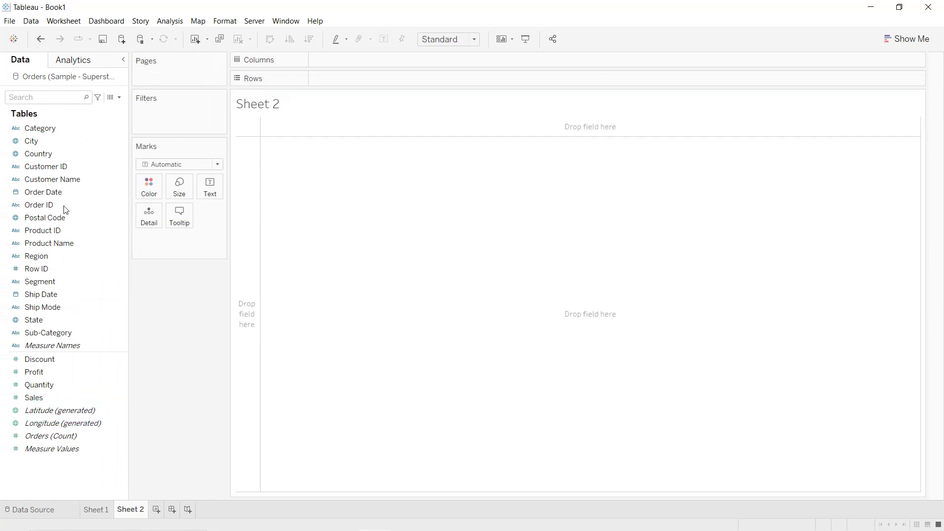
pyautogui.moveTo(63, 142); pyautogui.dragTo(215, 191)
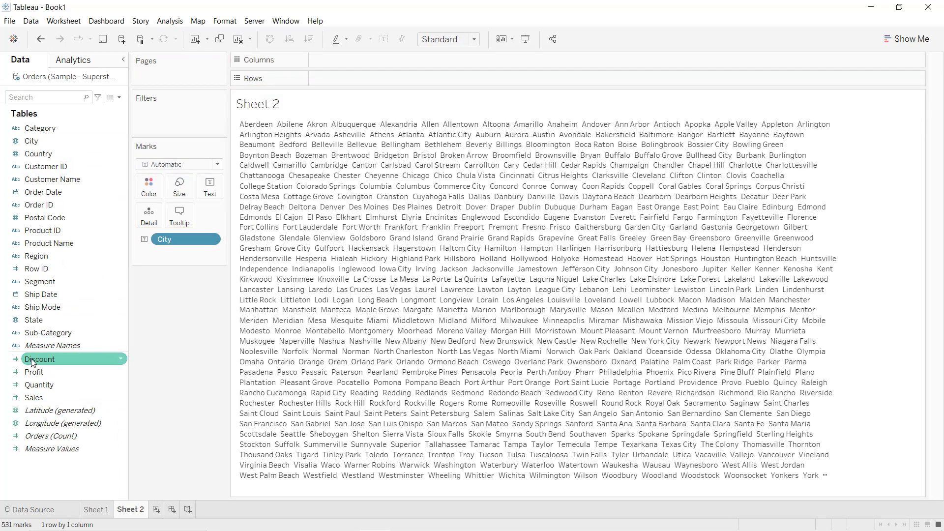
pyautogui.moveTo(33, 398); pyautogui.dragTo(173, 184)
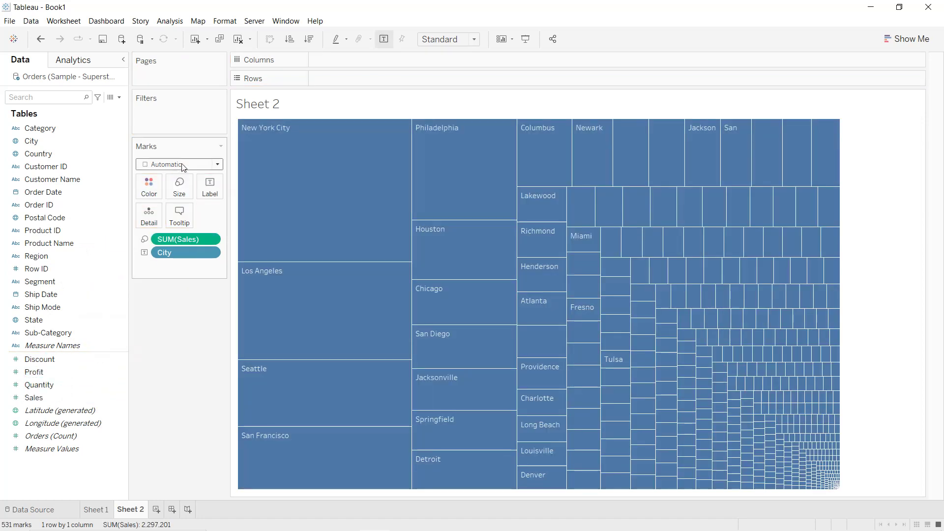
# - Switch the marks to Text and colour each city name by City
pyautogui.click(182, 167)
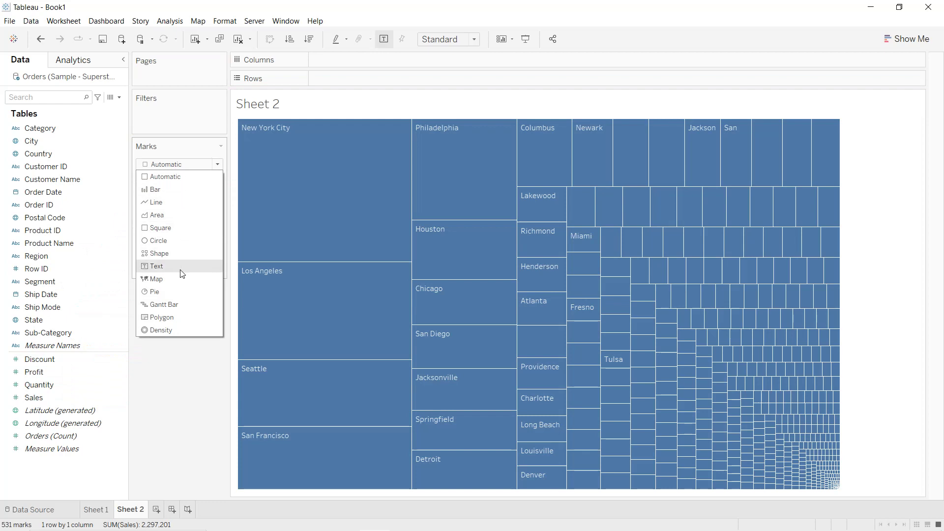
pyautogui.press('Escape')
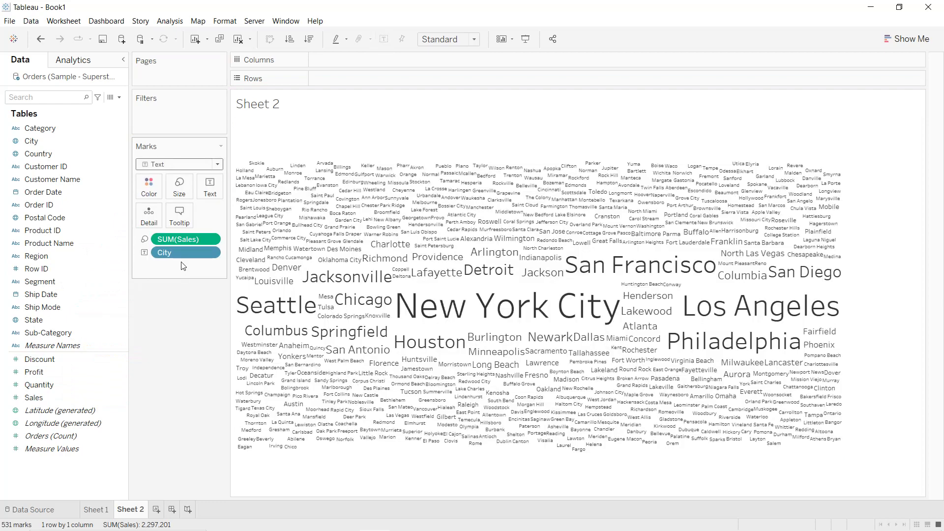
pyautogui.moveTo(174, 256)
pyautogui.moveTo(175, 256); pyautogui.dragTo(150, 194)
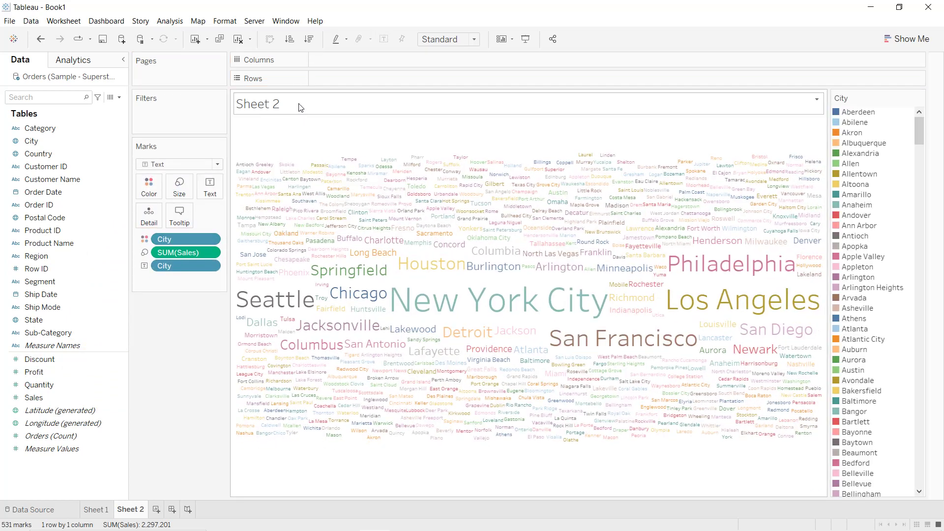
# - Hide the sheet title and the City colour legend
pyautogui.rightClick(299, 108)
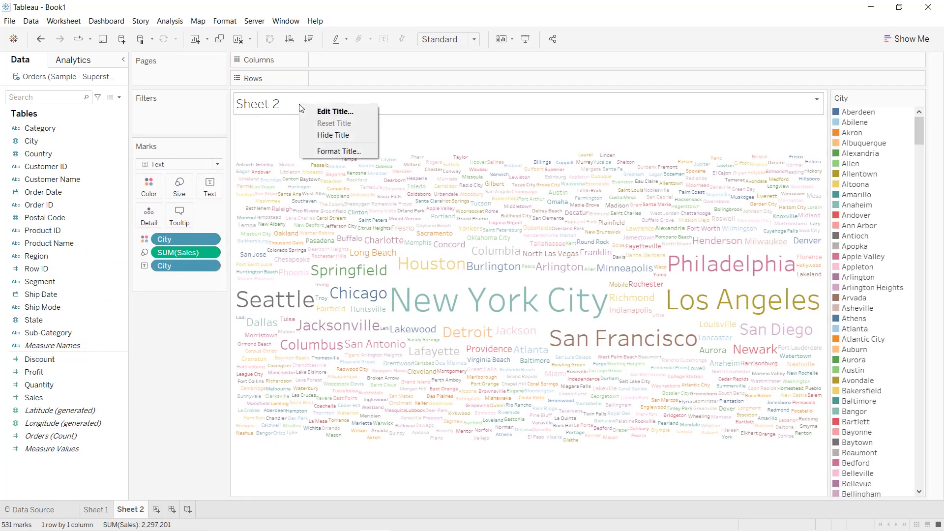
pyautogui.click(328, 135)
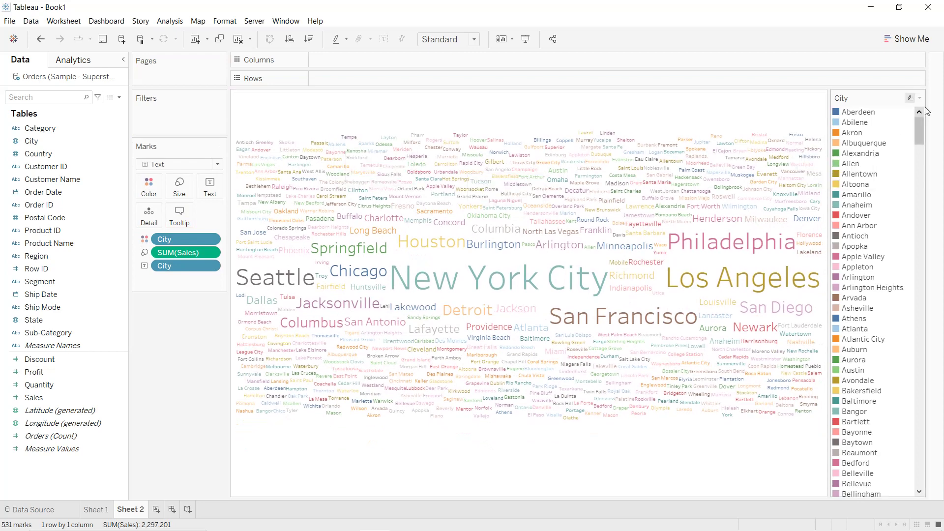
pyautogui.click(920, 98)
pyautogui.click(877, 191)
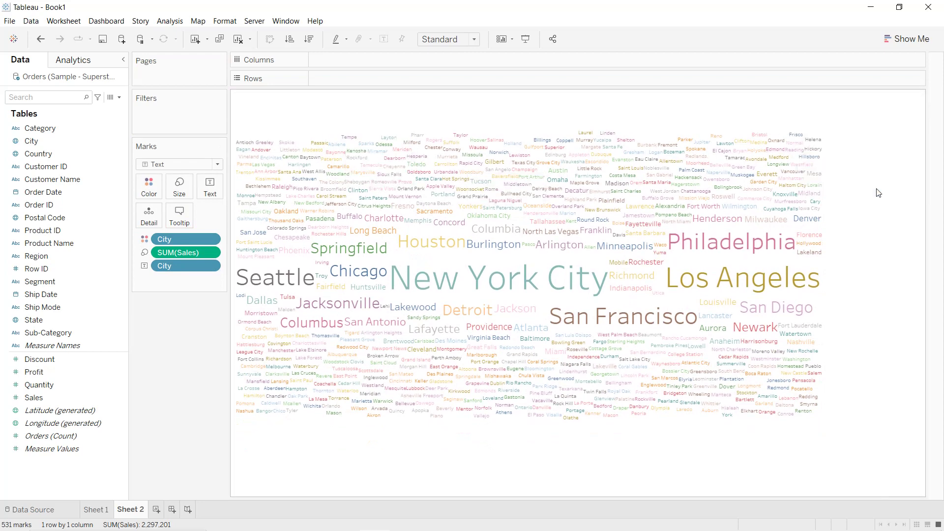
pyautogui.click(225, 22)
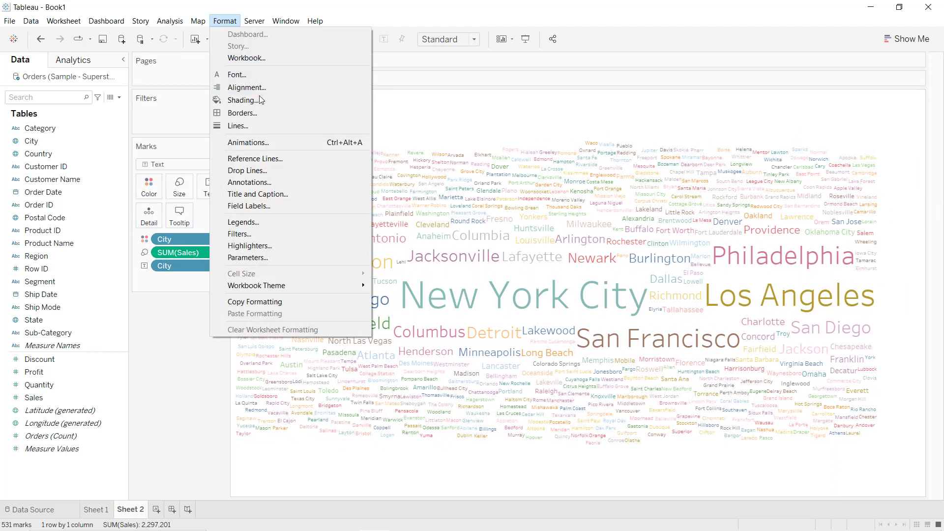
# - Shade the Sheet 2 worksheet background black via Format > Shading
pyautogui.click(243, 100)
pyautogui.click(97, 135)
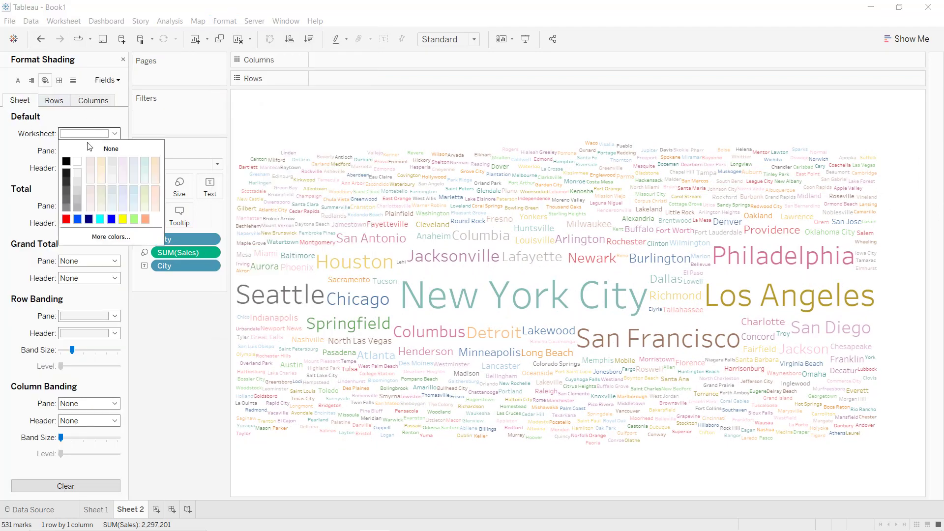
pyautogui.click(66, 162)
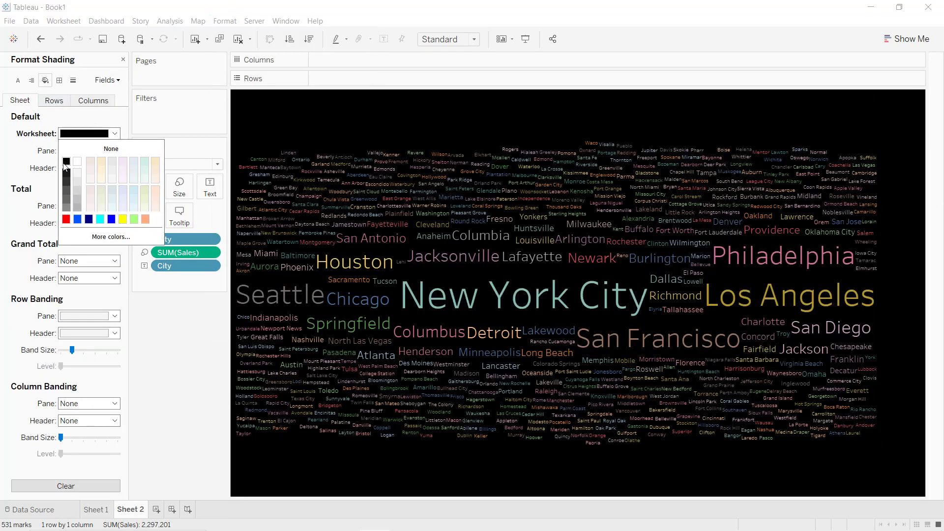
pyautogui.click(412, 128)
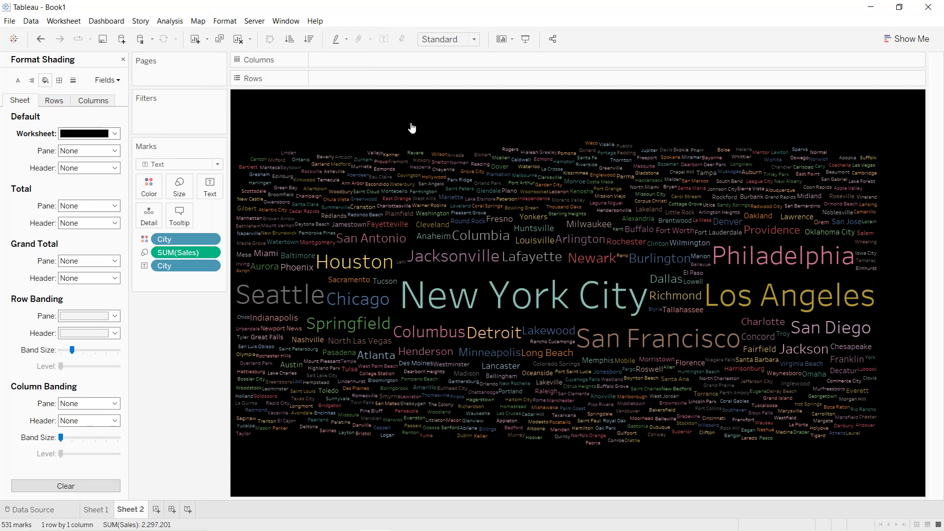